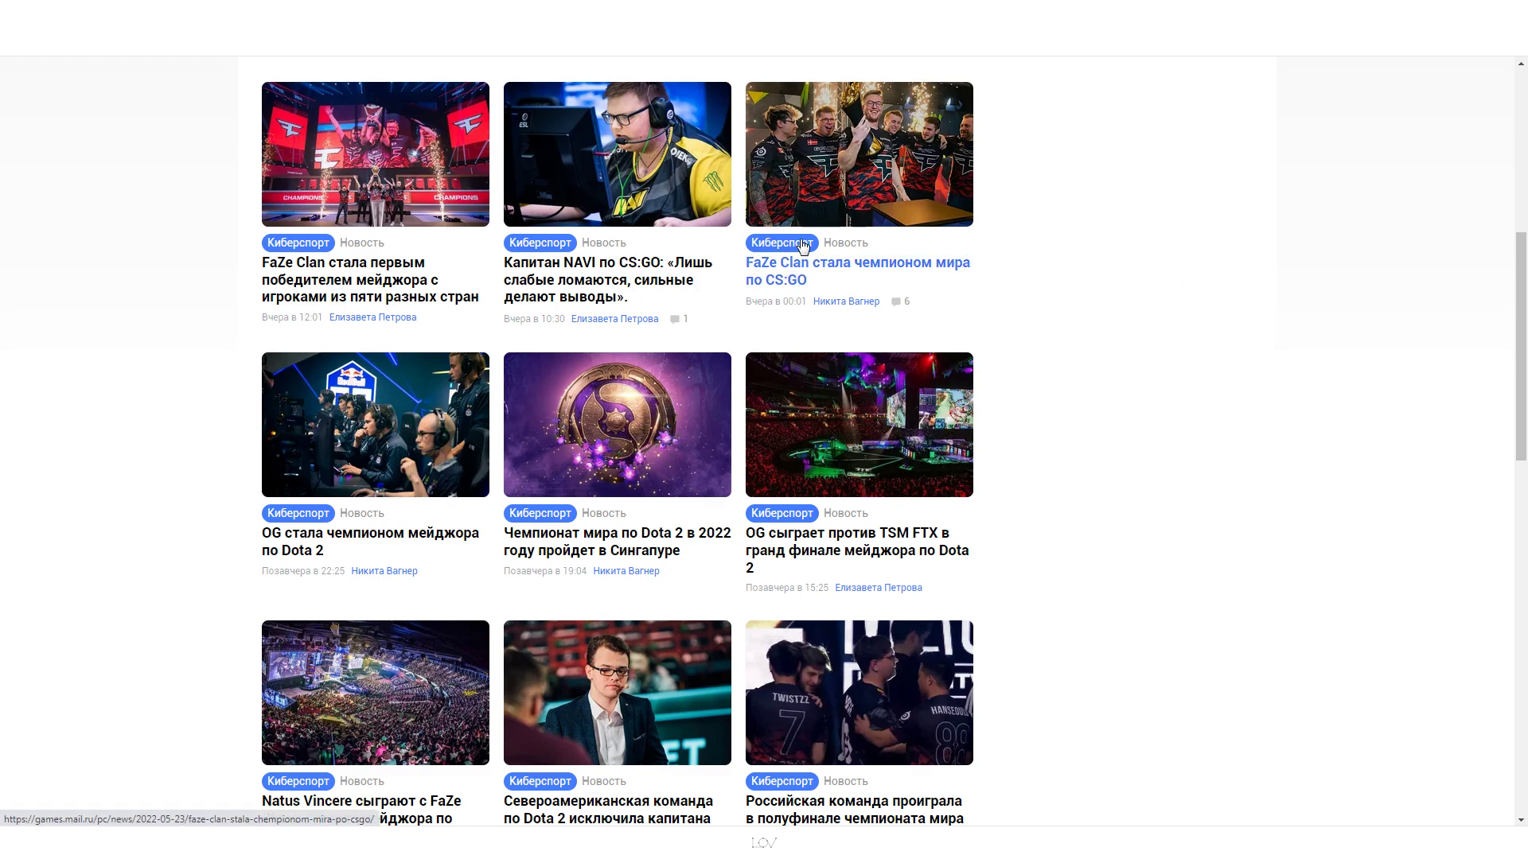
Step: Go to the Player One Киберспорт category from a card tag and scroll through its article cards
{"action": "left_click", "coordinate": [781, 250]}
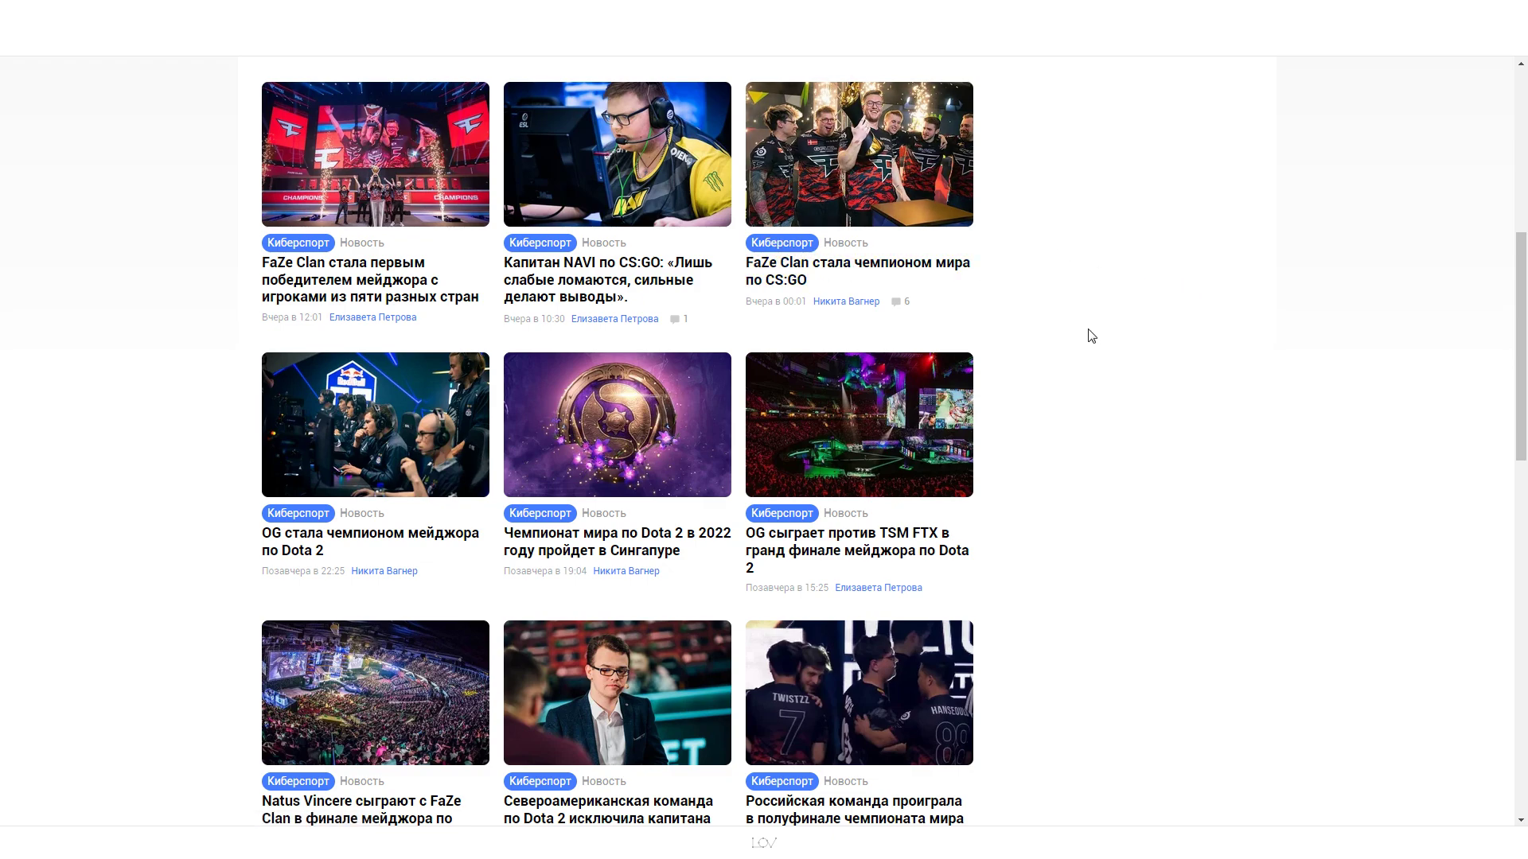
{"action": "scroll", "coordinate": [1071, 486], "scroll_direction": "down", "scroll_amount": 1}
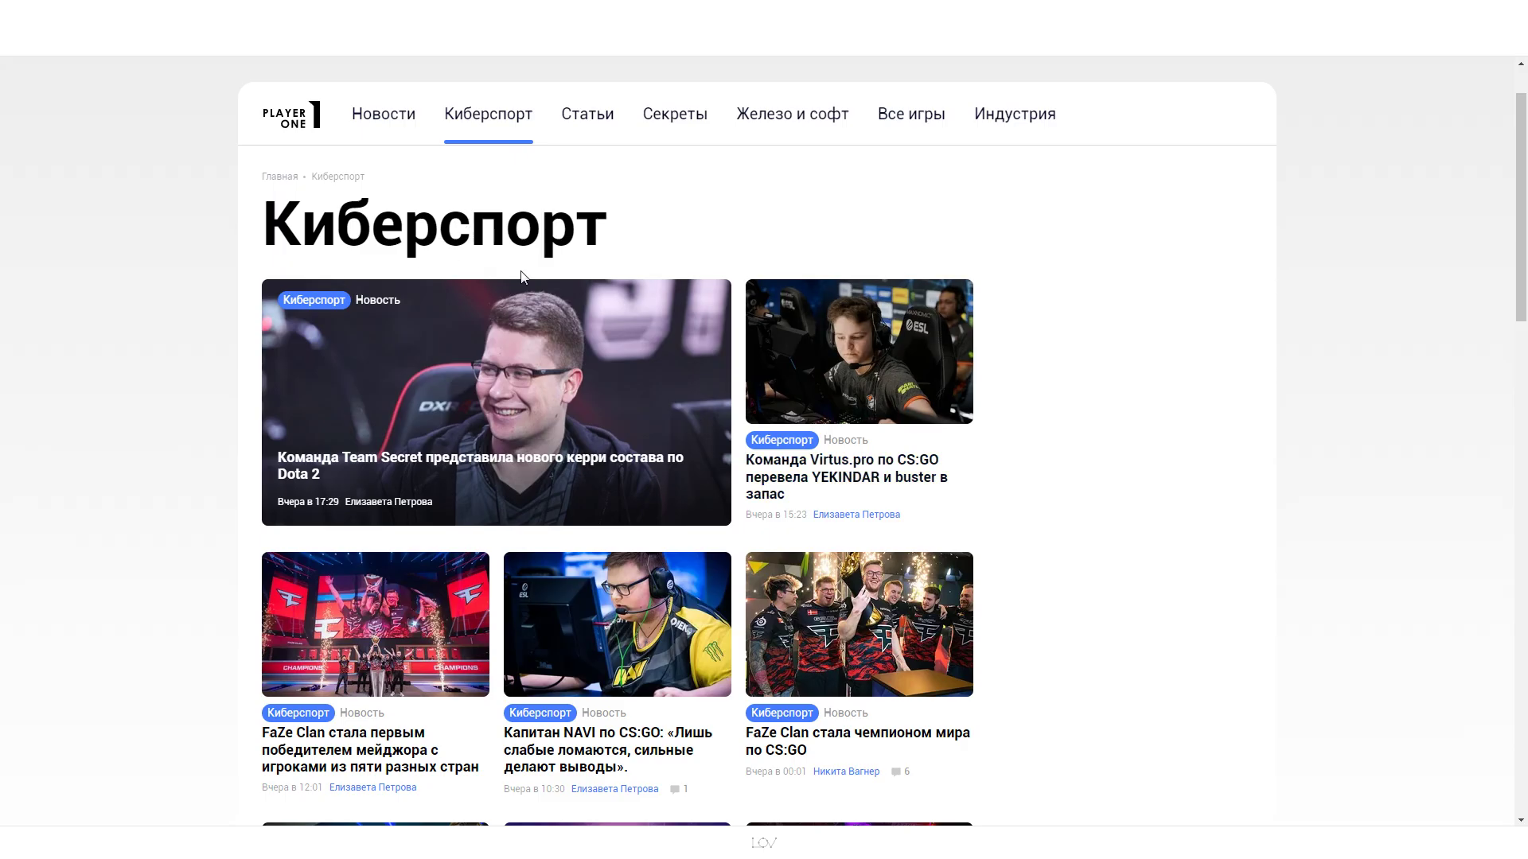
{"action": "scroll", "coordinate": [1062, 462], "scroll_direction": "down", "scroll_amount": 4}
{"action": "scroll", "coordinate": [1089, 459], "scroll_direction": "down", "scroll_amount": 2}
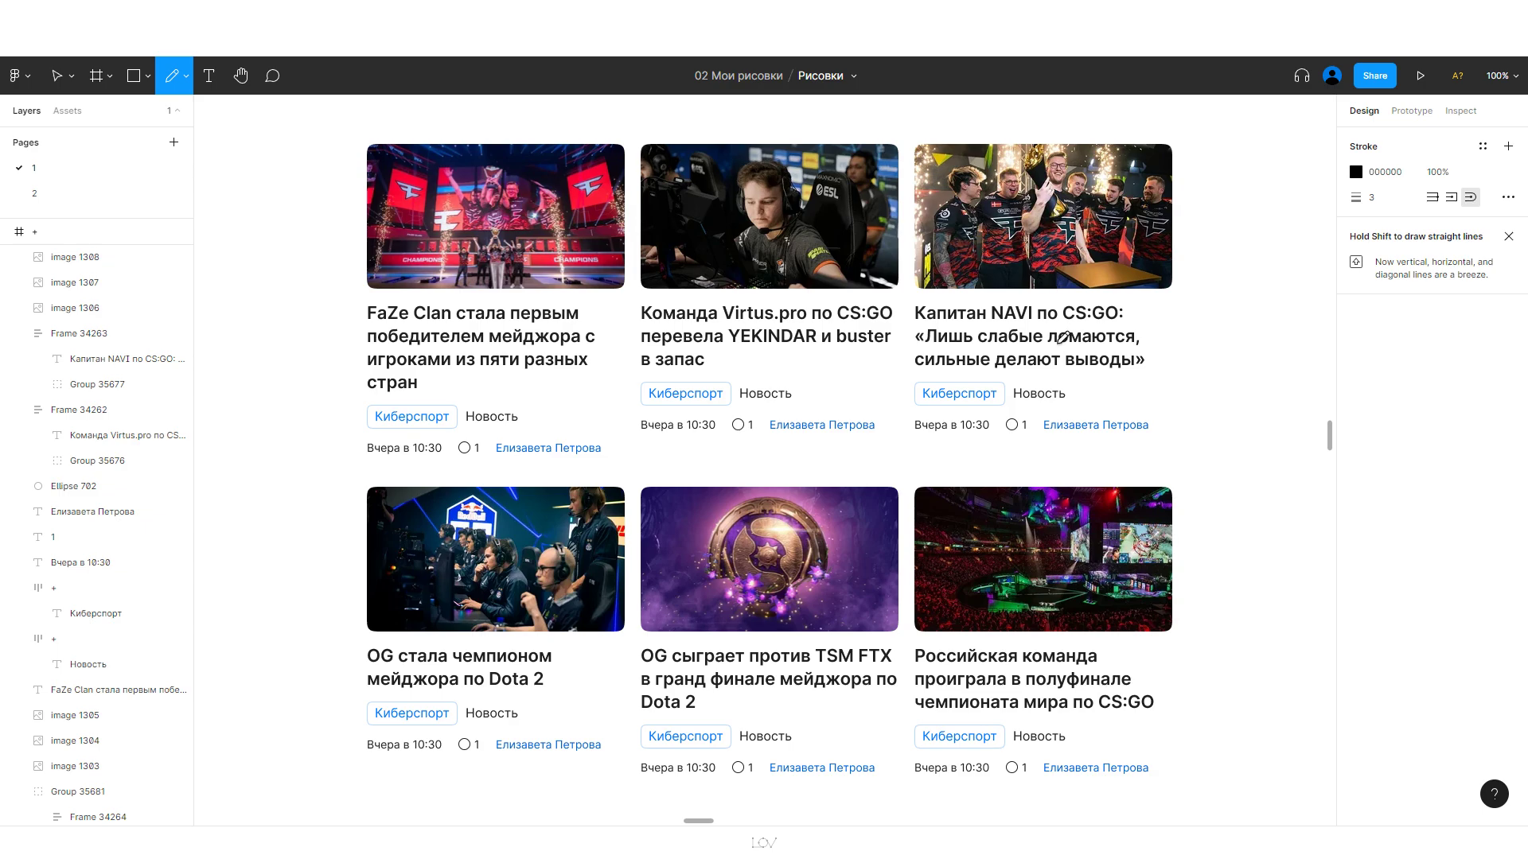
Step: Swap the Pencil stroke to white and hide the Figma interface with Ctrl+\
{"action": "key", "text": "shift+x"}
{"action": "key", "text": "shift+x"}
{"action": "key", "text": "shift+x"}
{"action": "key", "text": "ctrl+backslash"}
Step: Select the first card's FaZe Clan headline to show its Inter Semi Bold 22, 1F1F1F text settings
{"action": "key", "text": "v"}
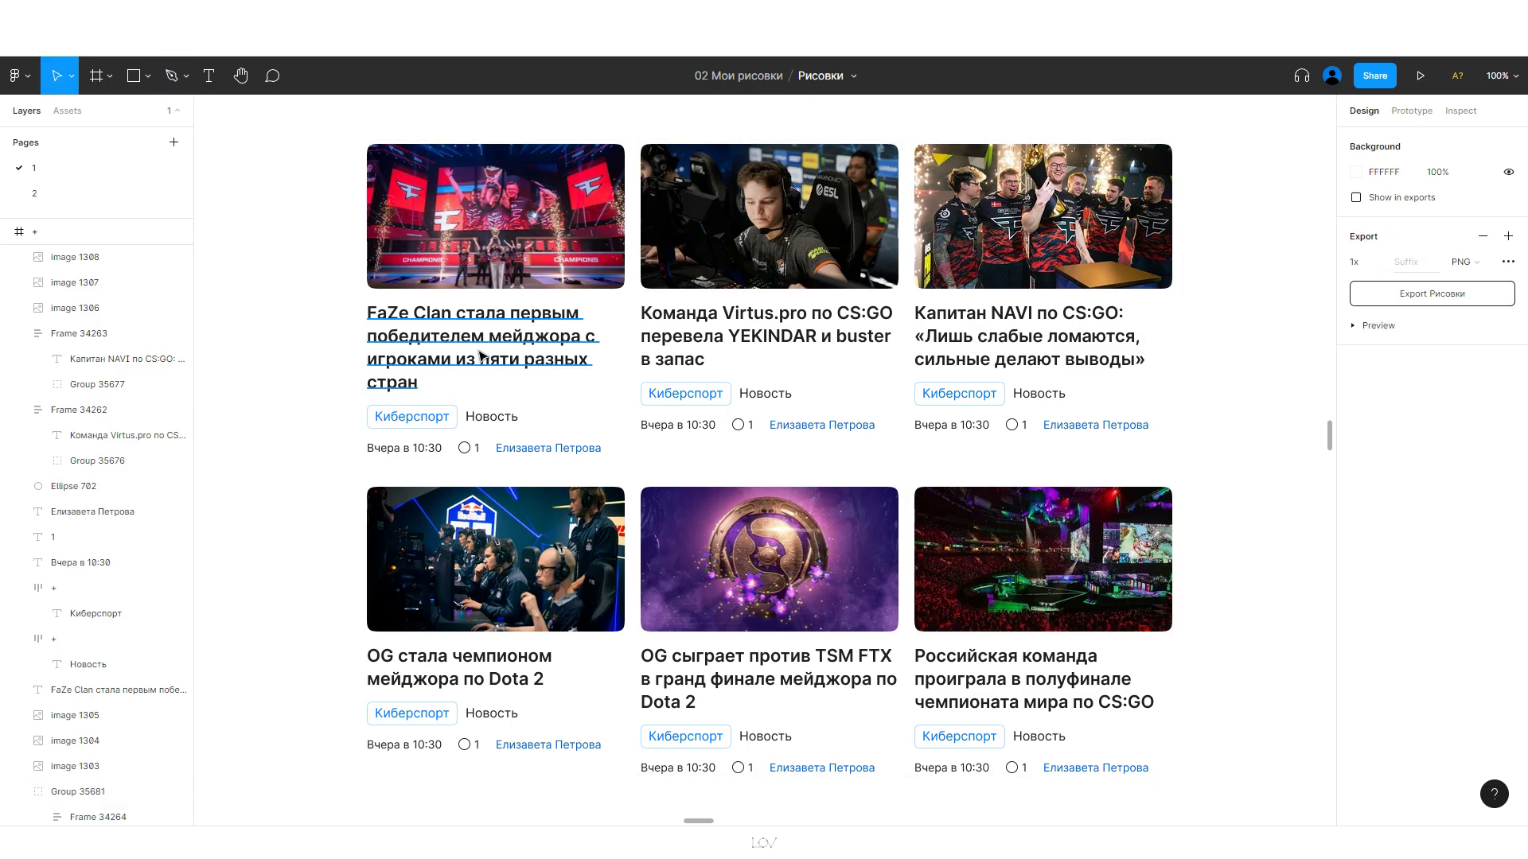
{"action": "left_click", "coordinate": [368, 387]}
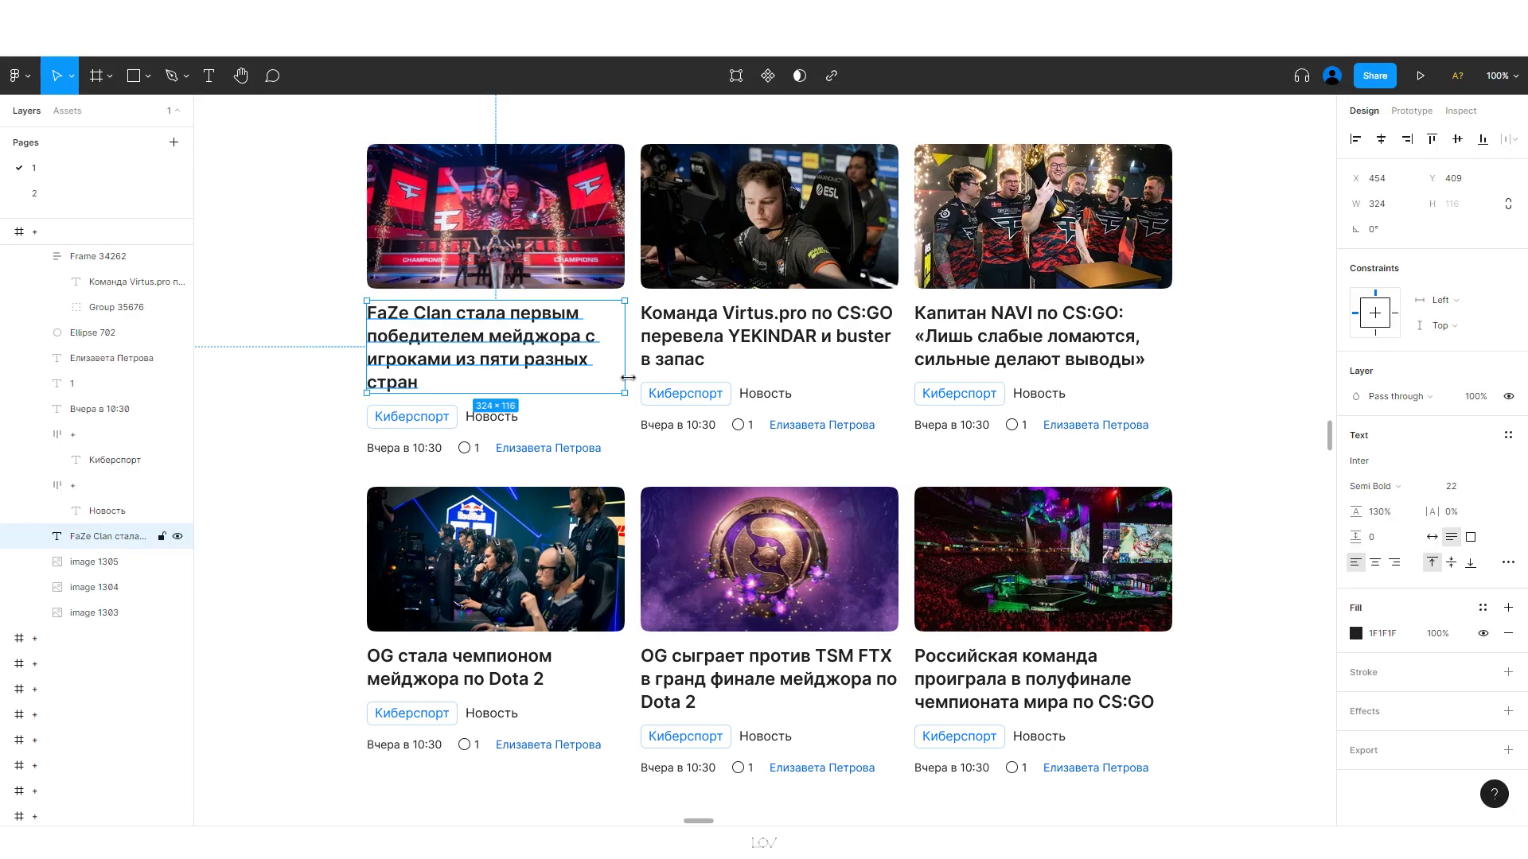
Step: Open the FaZe Clan headline's fill colour picker for the 1F1F1F value
{"action": "left_click", "coordinate": [1356, 633]}
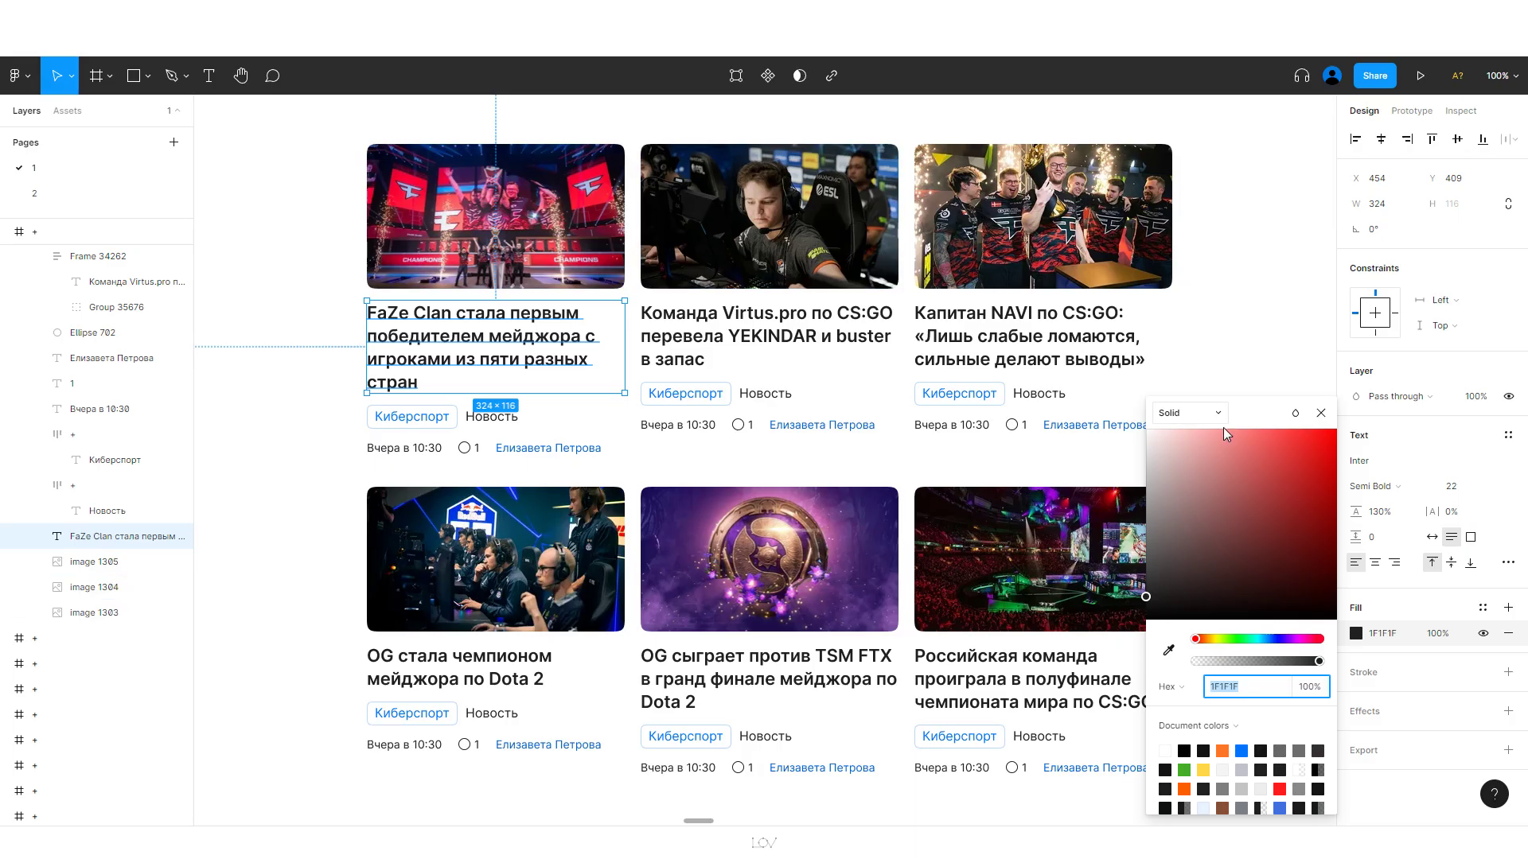
Step: Clear the Figma selection, then scroll the games.mail.ru six-card news grid in the browser
{"action": "left_click", "coordinate": [1226, 288]}
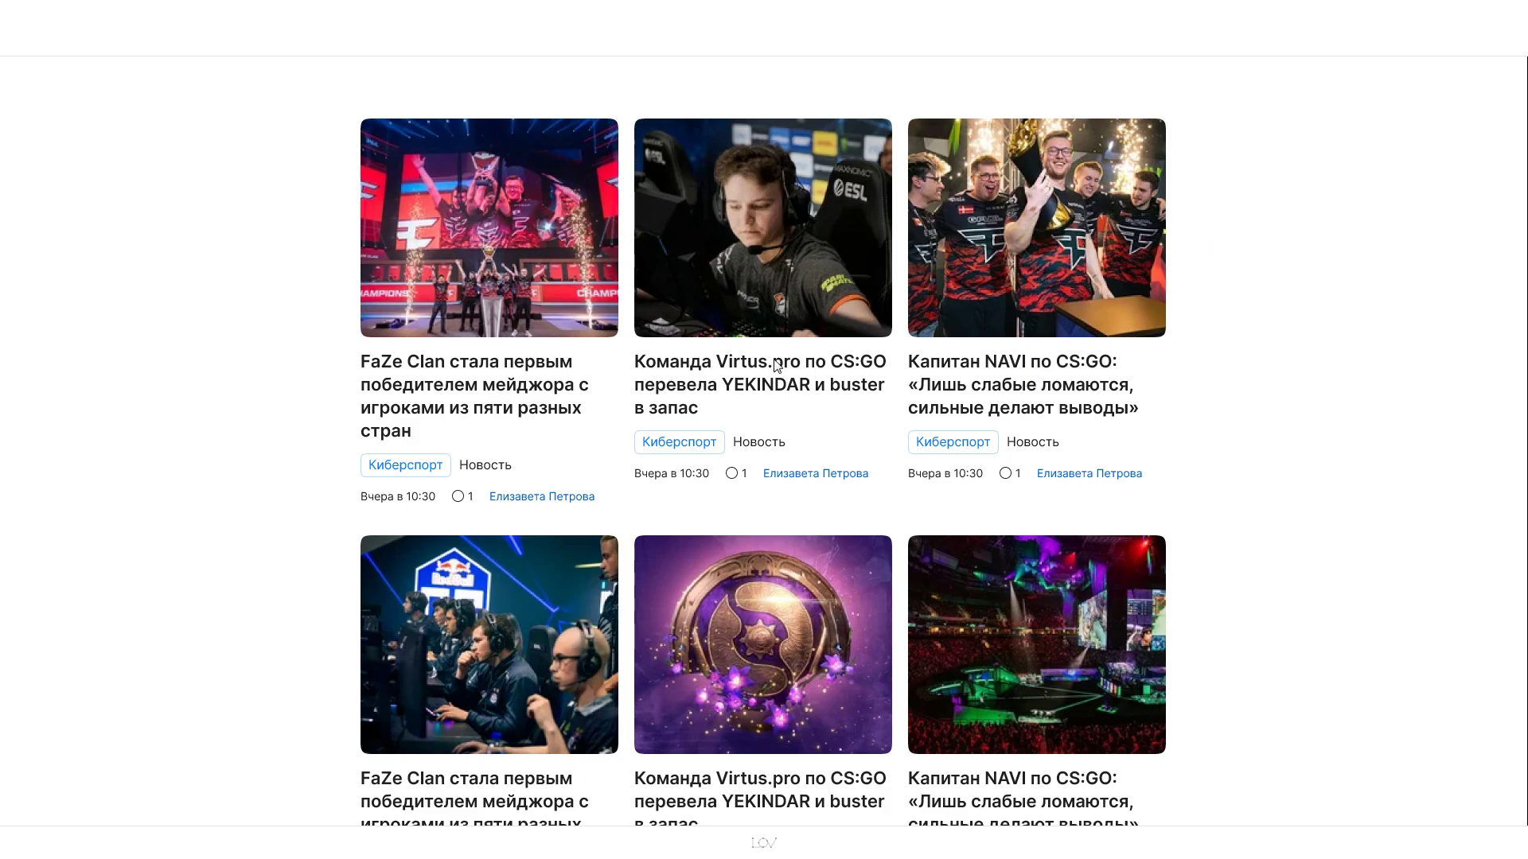
{"action": "scroll", "coordinate": [584, 655], "scroll_direction": "down", "scroll_amount": 2}
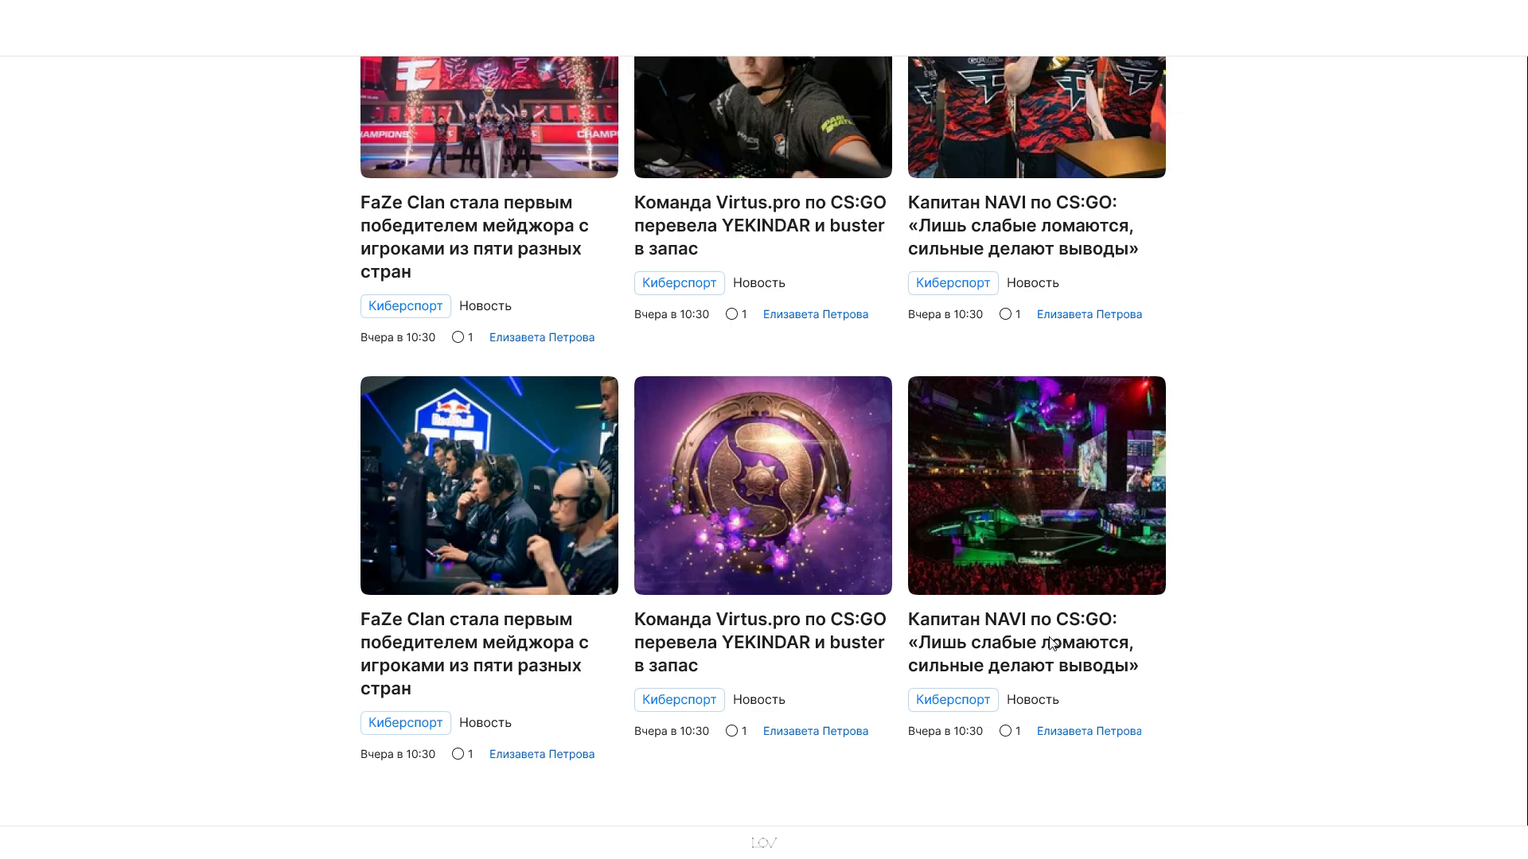
{"action": "scroll", "coordinate": [1204, 374], "scroll_direction": "up", "scroll_amount": 1}
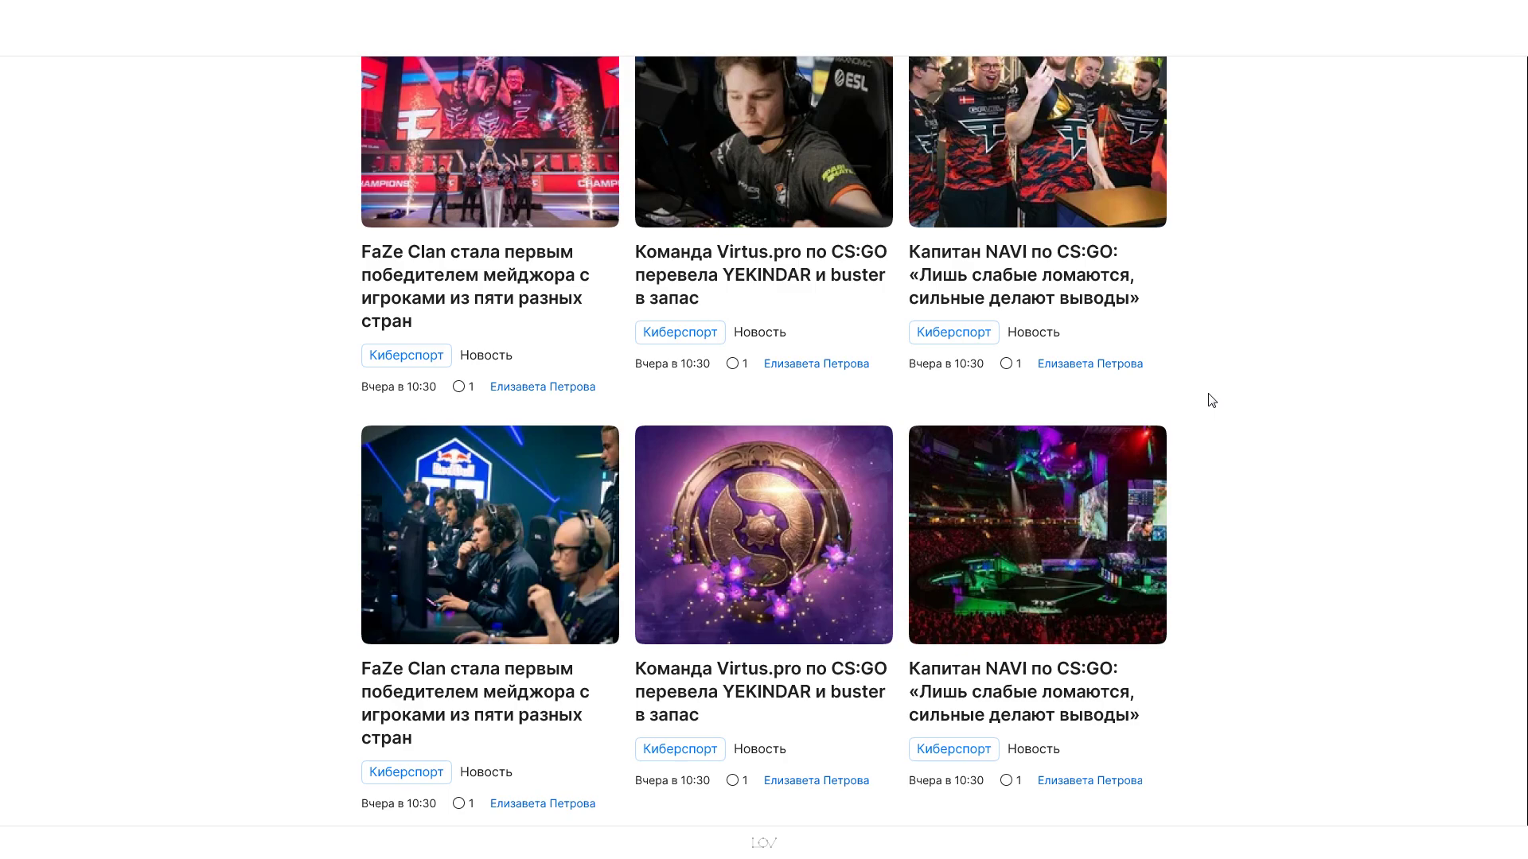
{"action": "scroll", "coordinate": [1249, 557], "scroll_direction": "down", "scroll_amount": 1}
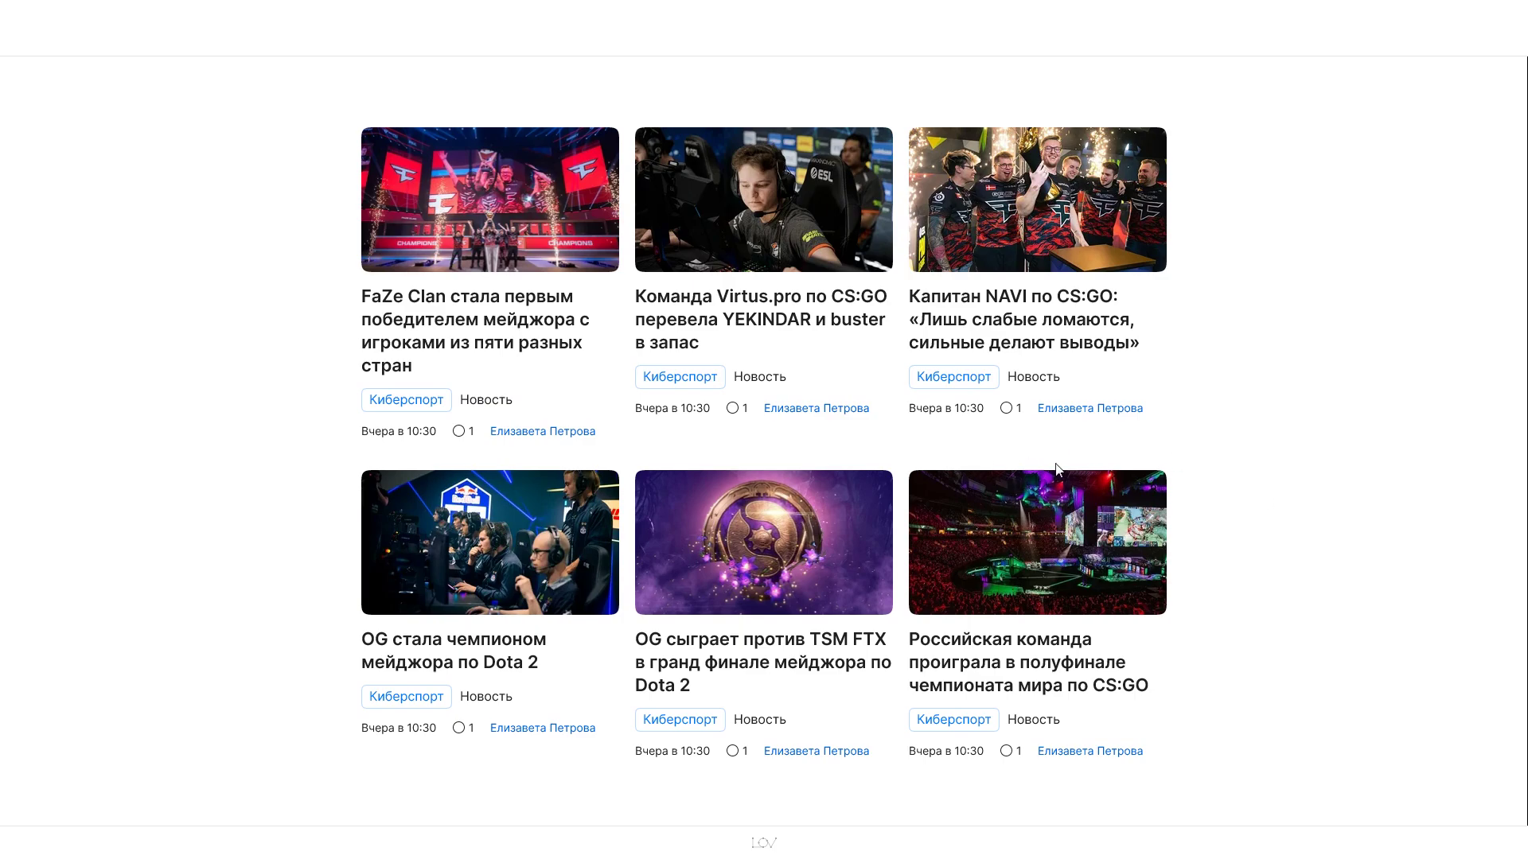
Step: Scroll the full-screen Figma mockup preview back up to its top row of cards
{"action": "scroll", "coordinate": [1213, 525], "scroll_direction": "down", "scroll_amount": 8}
{"action": "left_click_drag", "start_coordinate": [1212, 525], "coordinate": [1226, 245]}
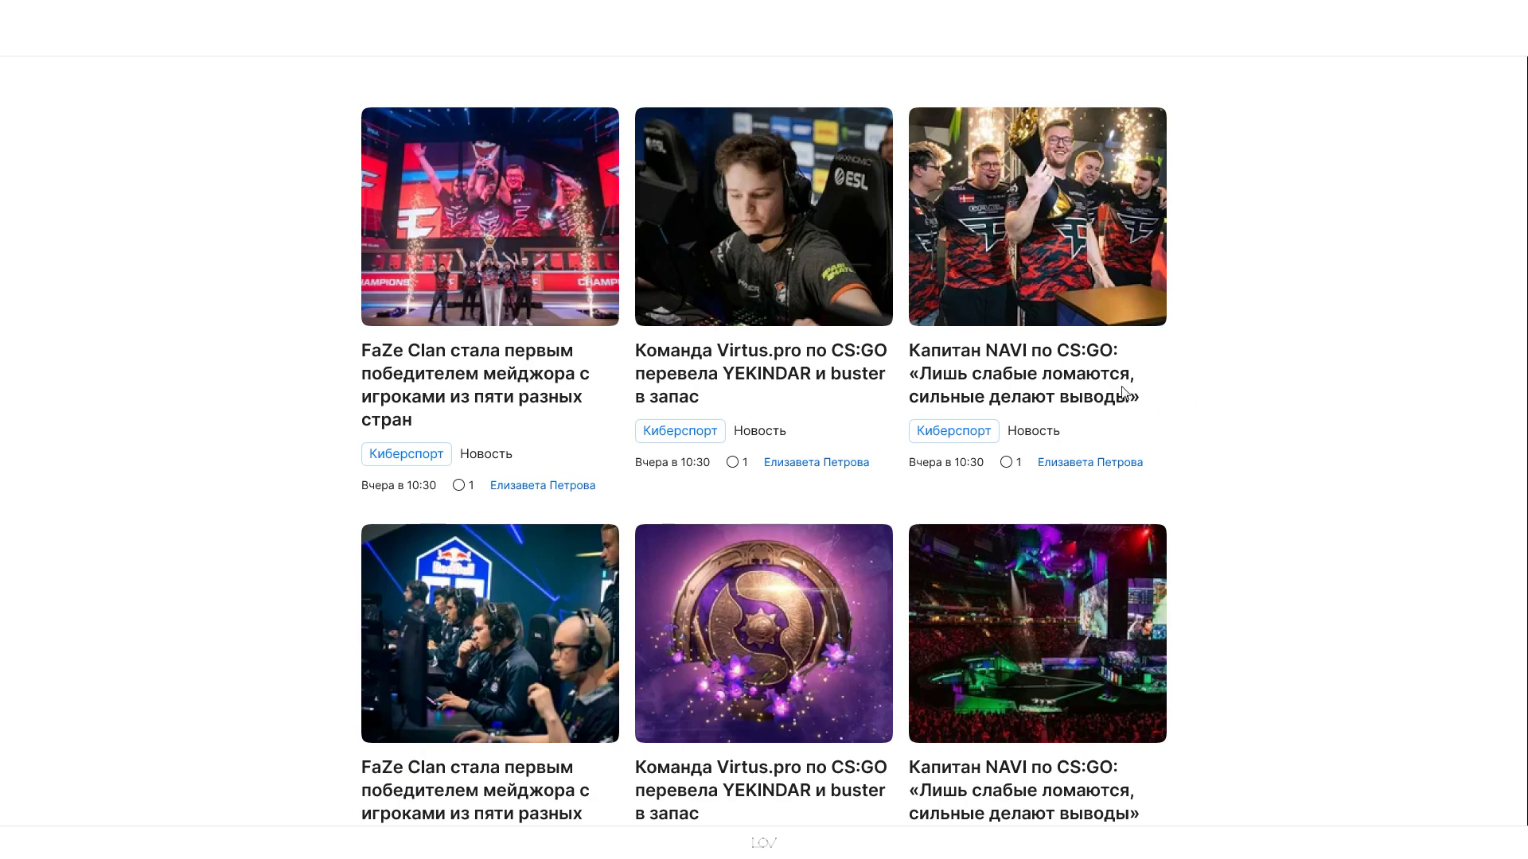
{"action": "scroll", "coordinate": [1249, 613], "scroll_direction": "down", "scroll_amount": 1}
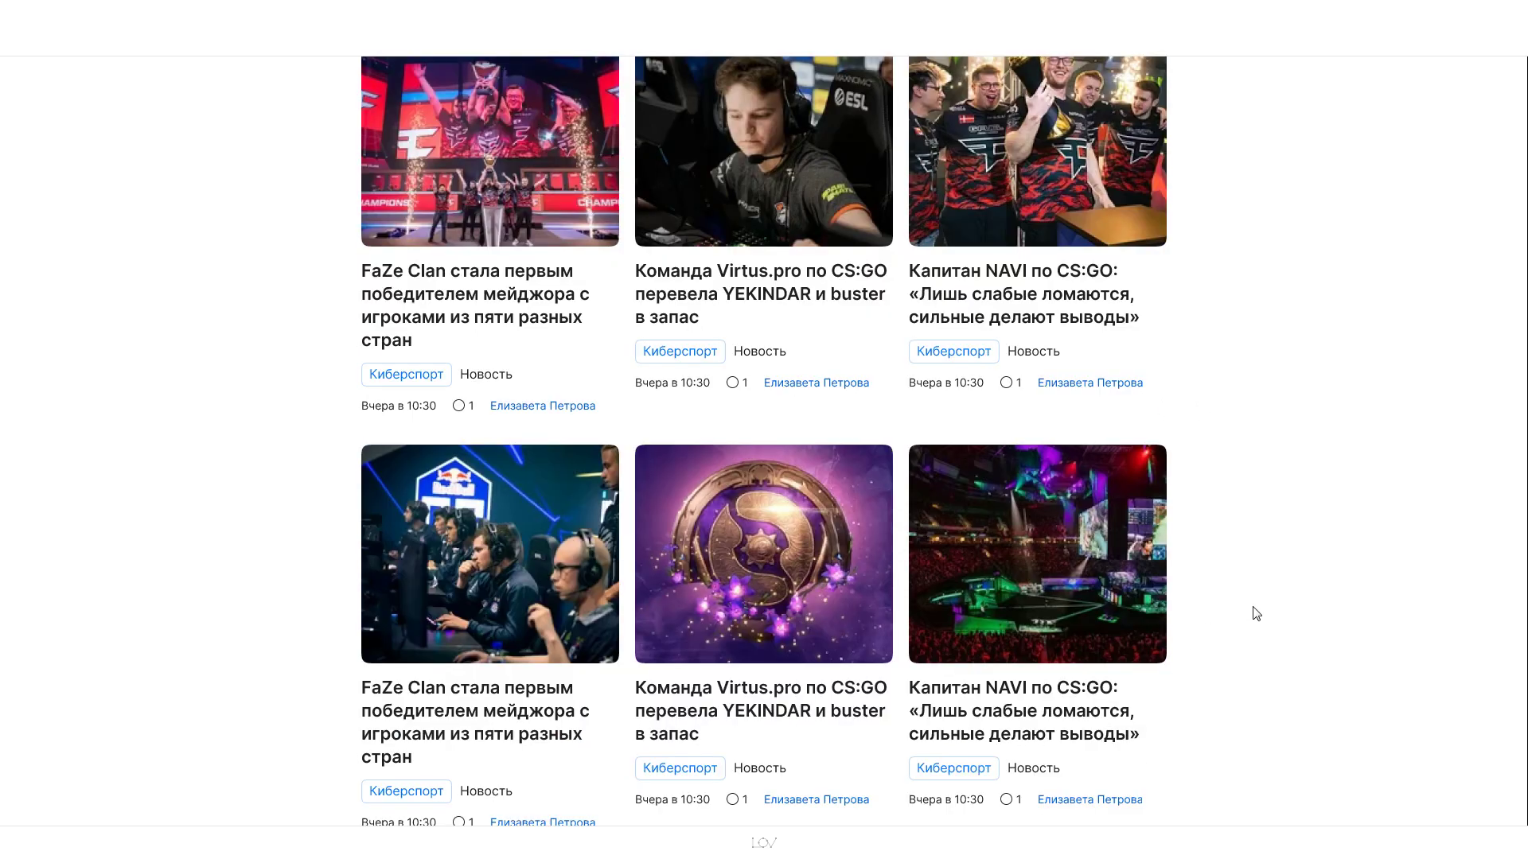
{"action": "scroll", "coordinate": [1257, 617], "scroll_direction": "up", "scroll_amount": 1}
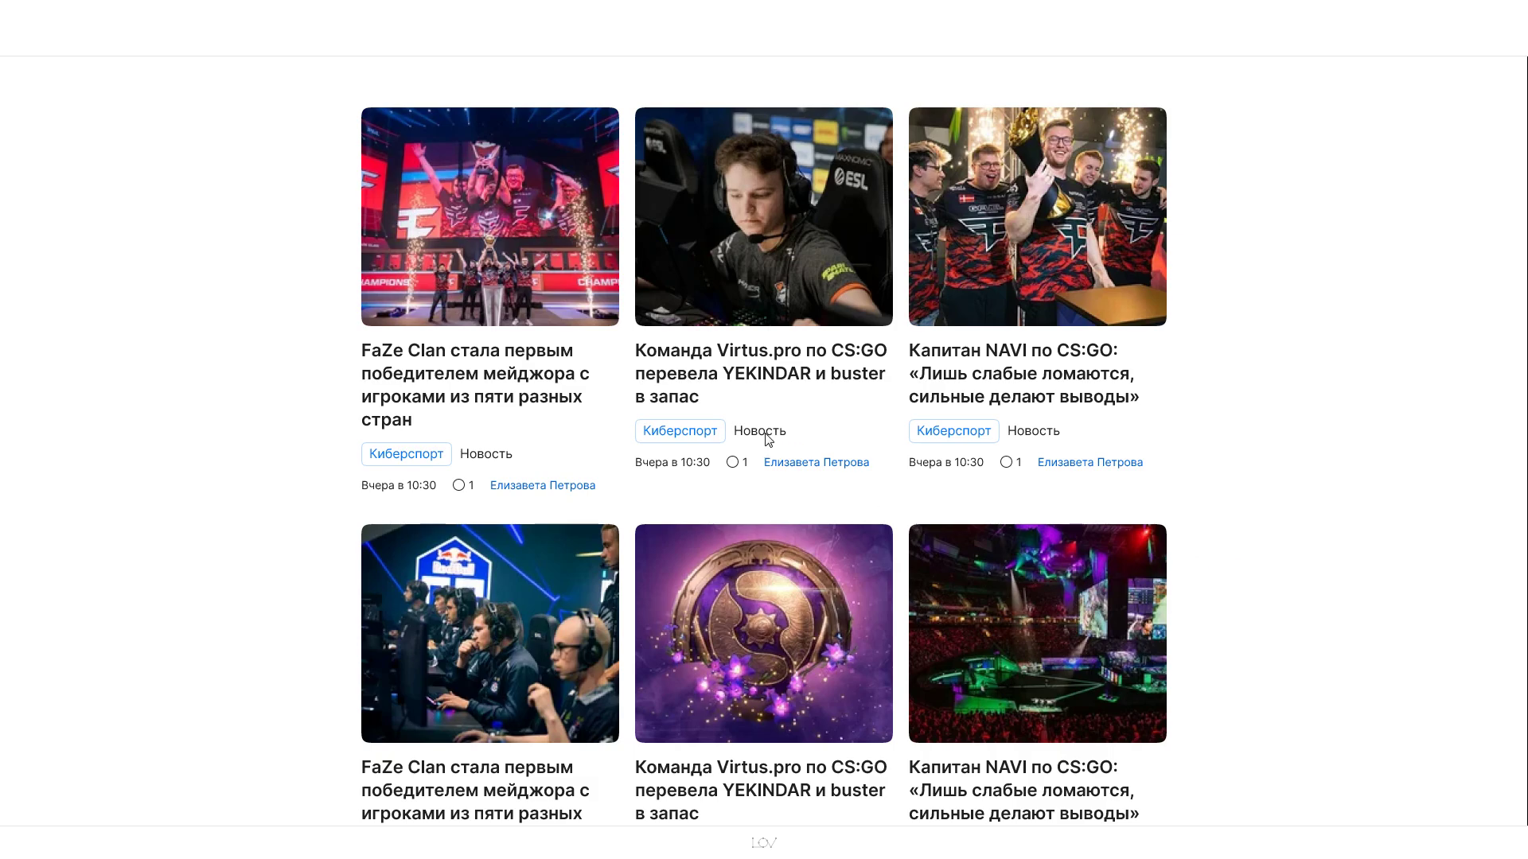
{"action": "scroll", "coordinate": [976, 517], "scroll_direction": "down", "scroll_amount": 2}
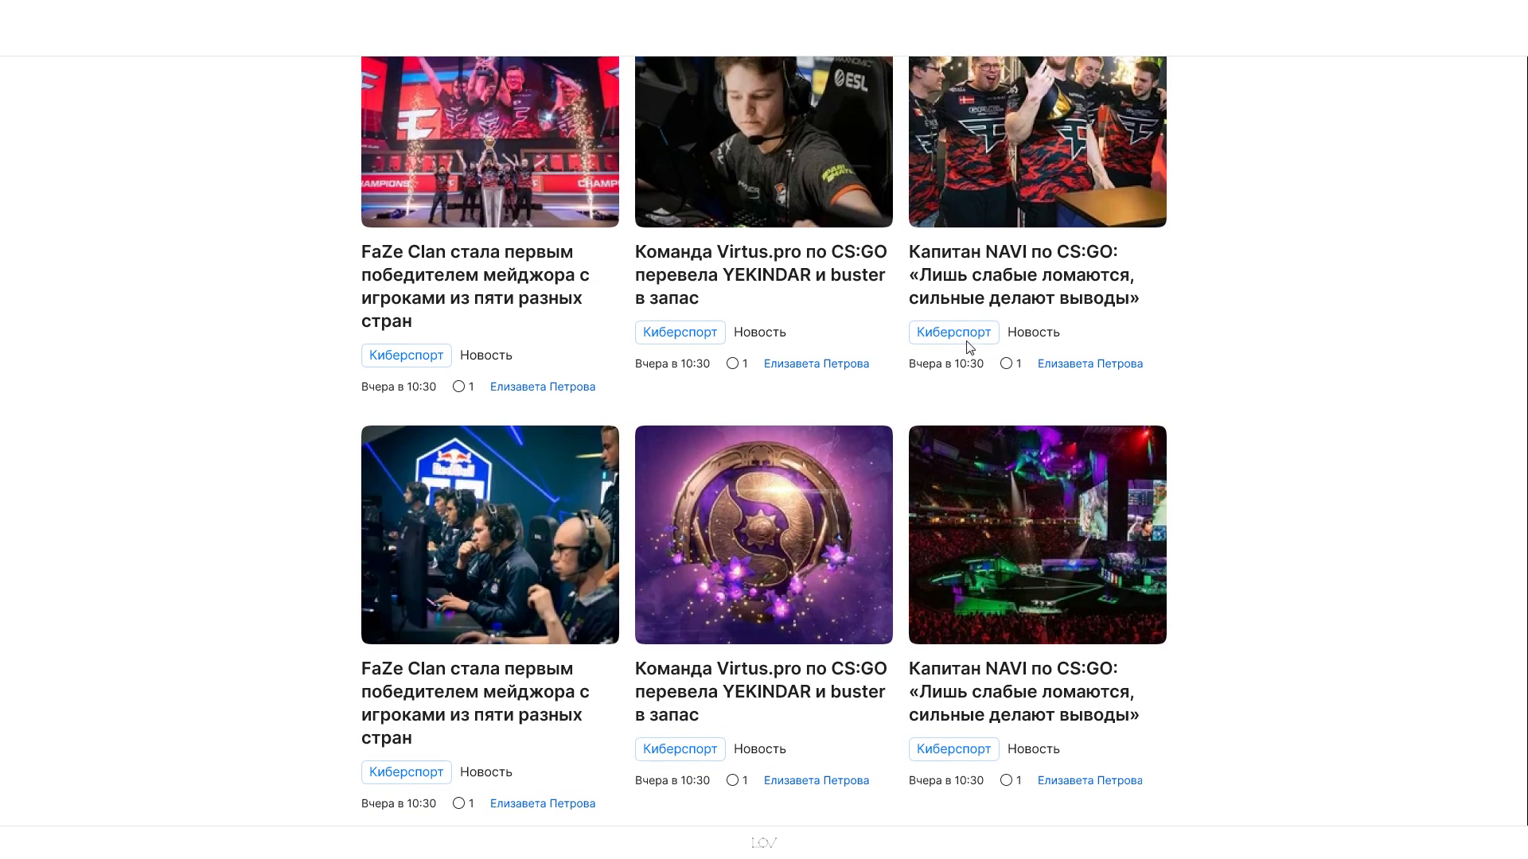
{"action": "scroll", "coordinate": [982, 433], "scroll_direction": "up", "scroll_amount": 2}
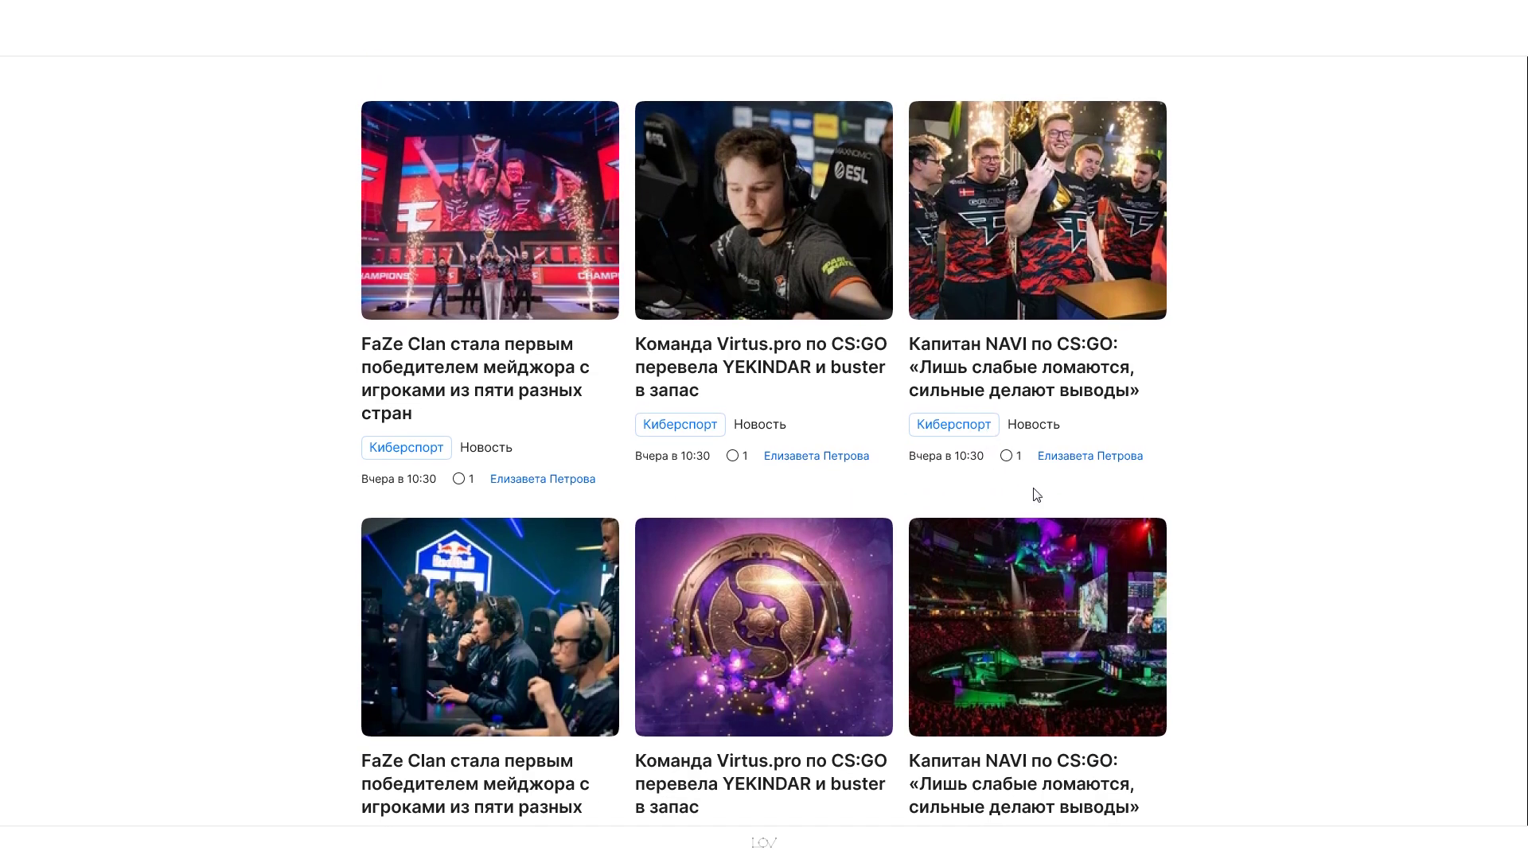